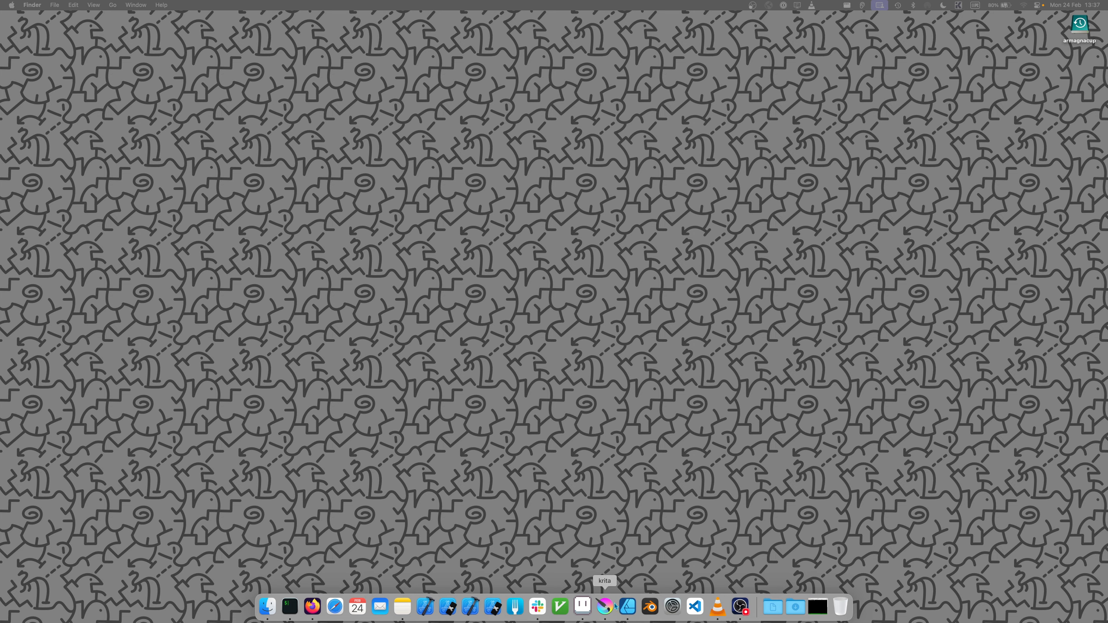
Switch to Aseprite and create a 128 × 128 px RGBA sprite with a transparent background
left_click(582, 606)
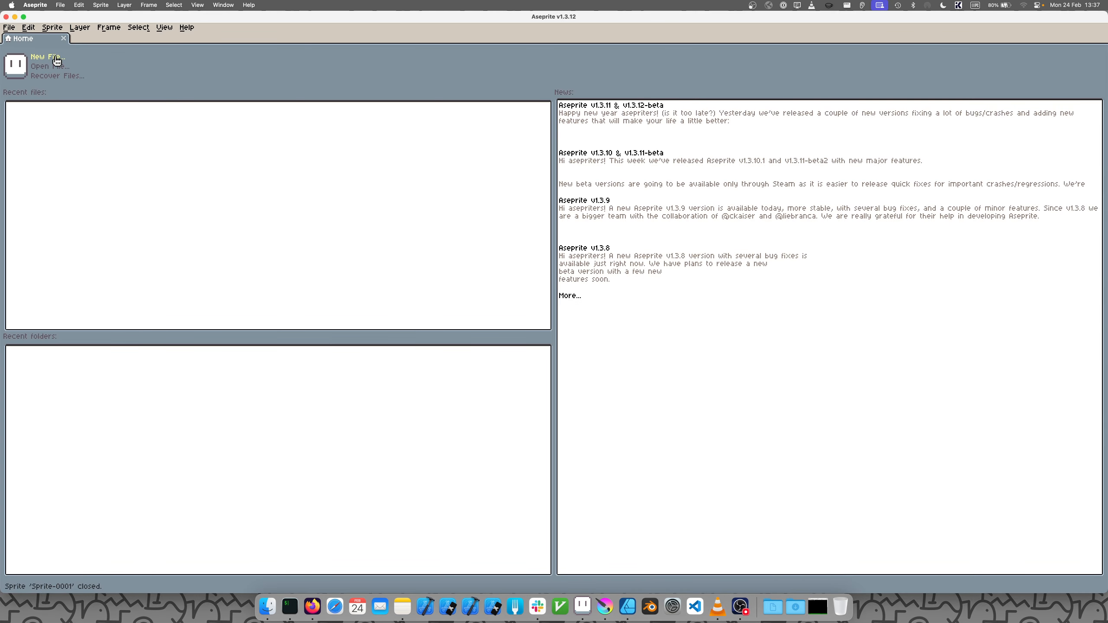
left_click(56, 61)
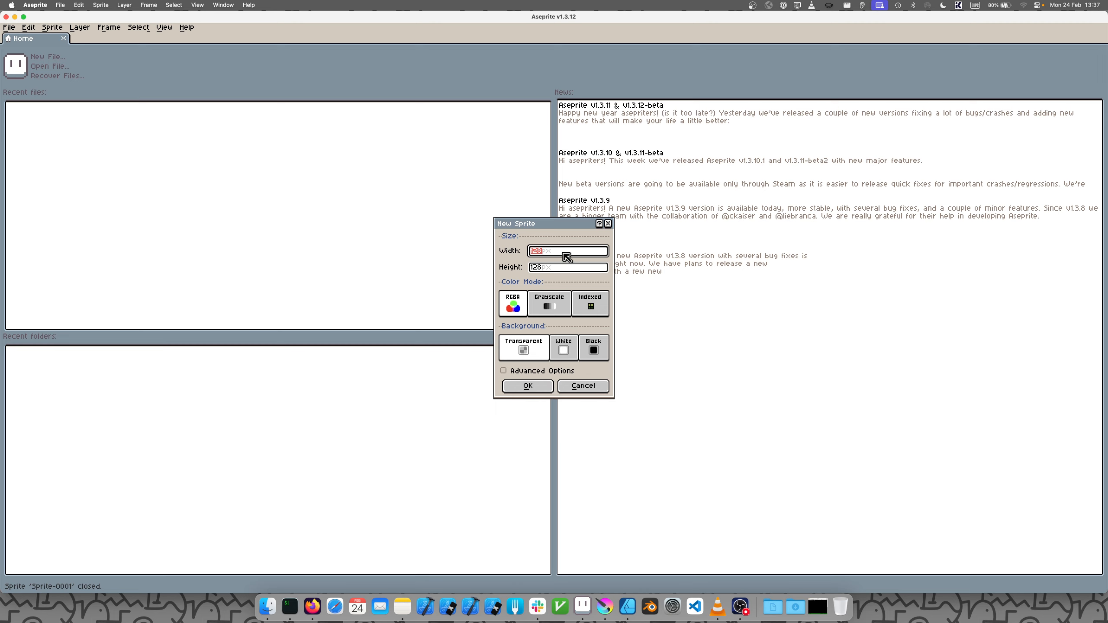
left_click(530, 390)
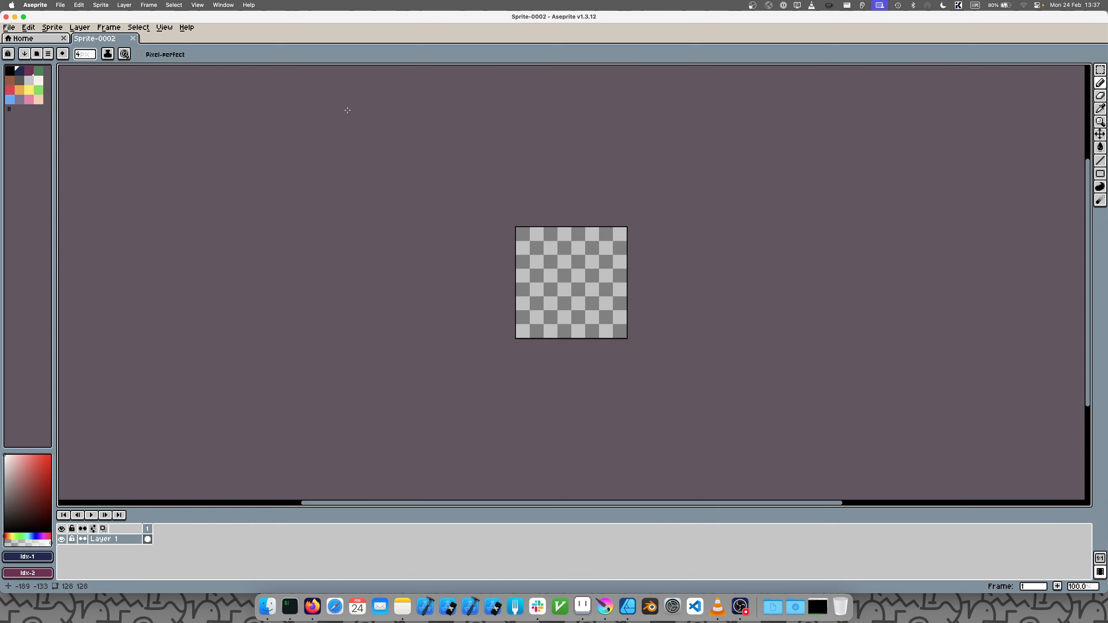
Enable tiled mode in both axes and draw two wavy dark blue pencil lines that cross the tile borders
left_click(164, 27)
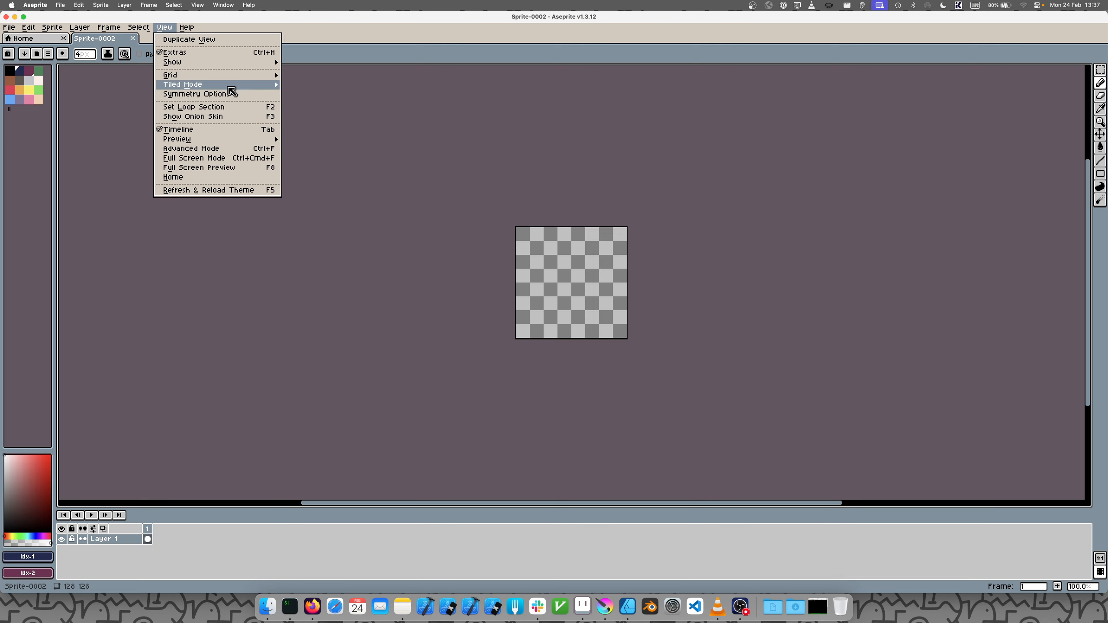
mouse_move(231, 86)
left_click(316, 95)
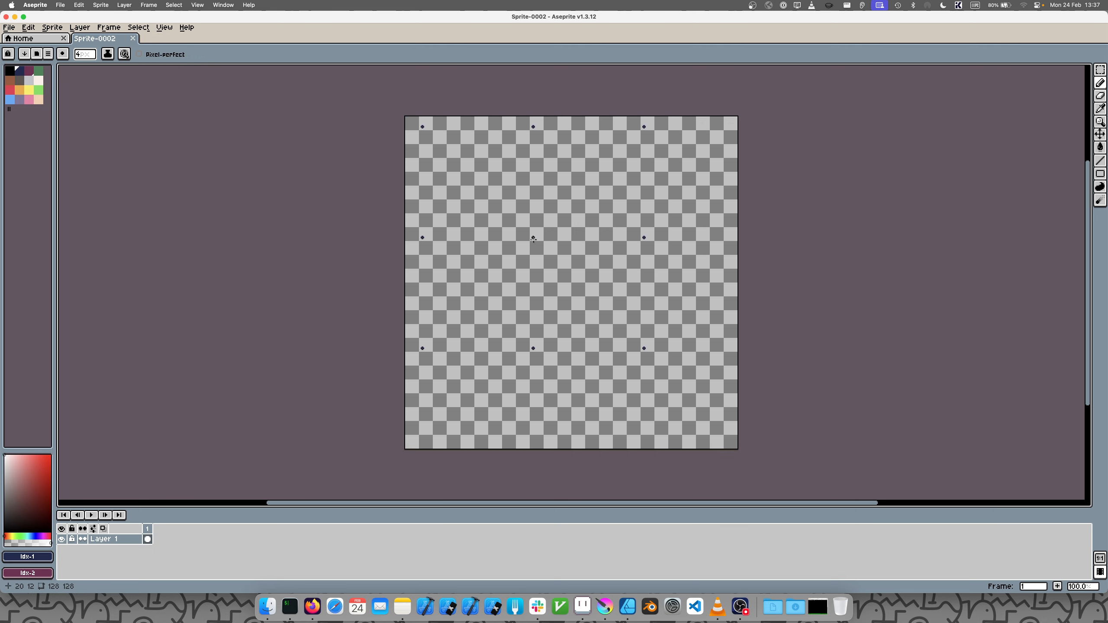
mouse_move(533, 250)
left_mouse_down()
mouse_move(577, 250)
mouse_move(578, 297)
mouse_move(605, 282)
mouse_move(609, 332)
mouse_move(645, 359)
left_mouse_up()
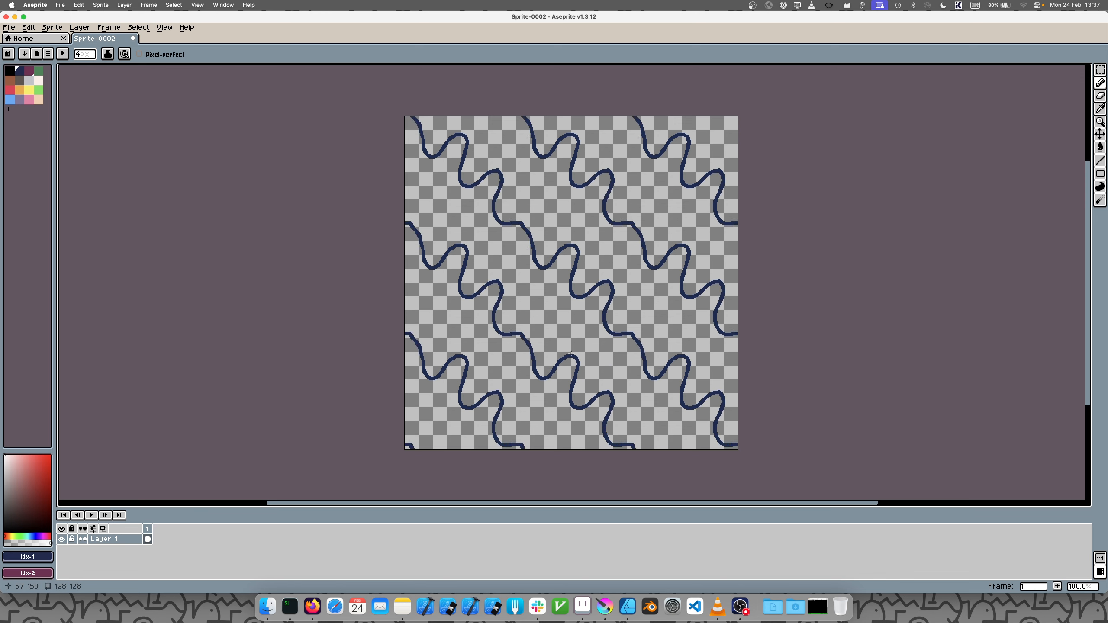
mouse_move(532, 353)
left_mouse_down()
mouse_move(557, 313)
mouse_move(528, 287)
mouse_move(536, 265)
left_mouse_up()
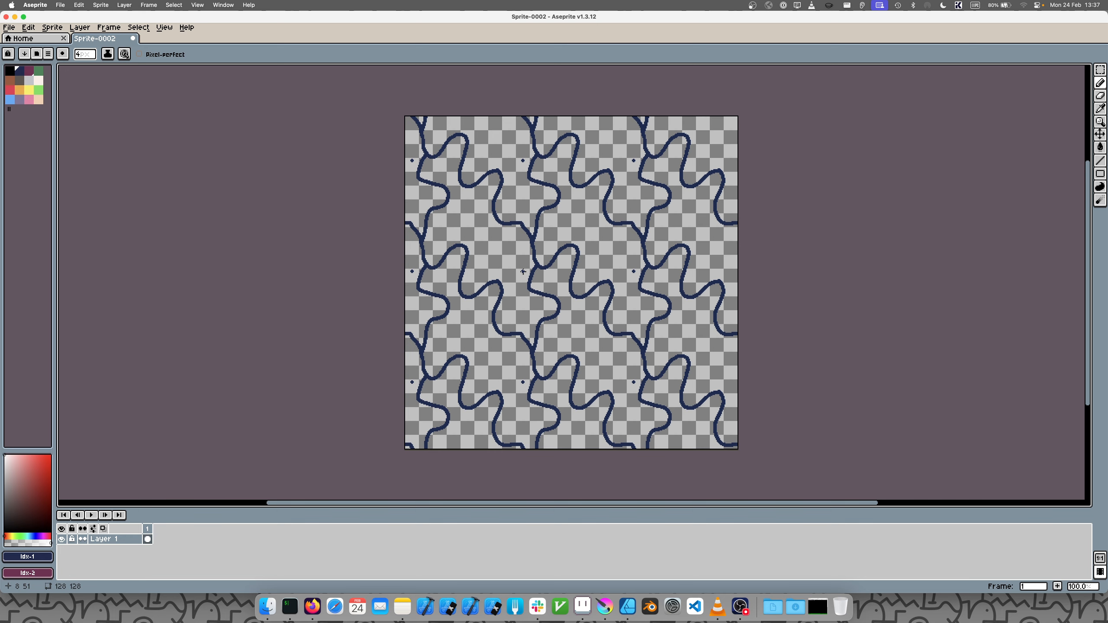
Switch to Krita and create a 128 × 128 px RGB/Alpha image at 100 pixels/inch
left_click(604, 606)
left_click(54, 88)
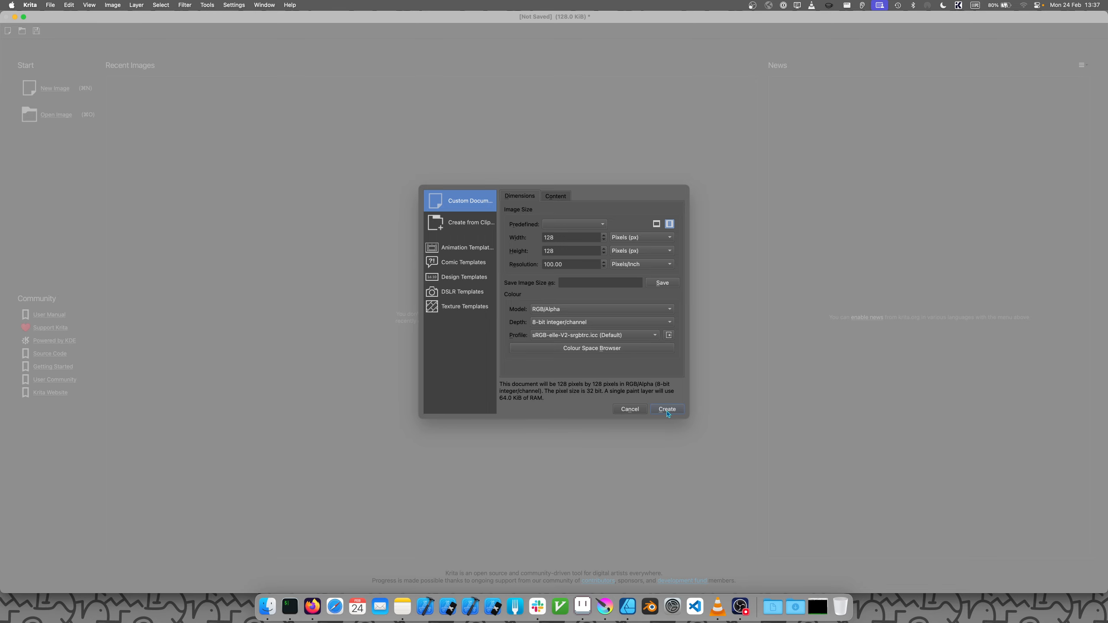
left_click(667, 410)
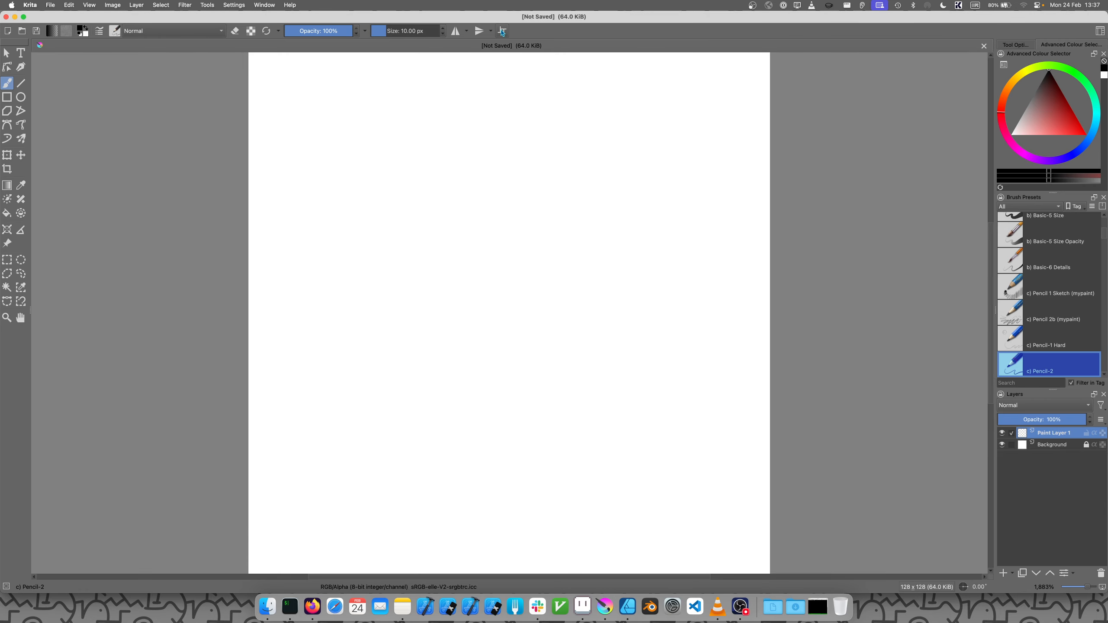
Turn on wrap-around mode and draw interlocking black outlines that repeat across the canvas at 100% zoom
left_click(502, 31)
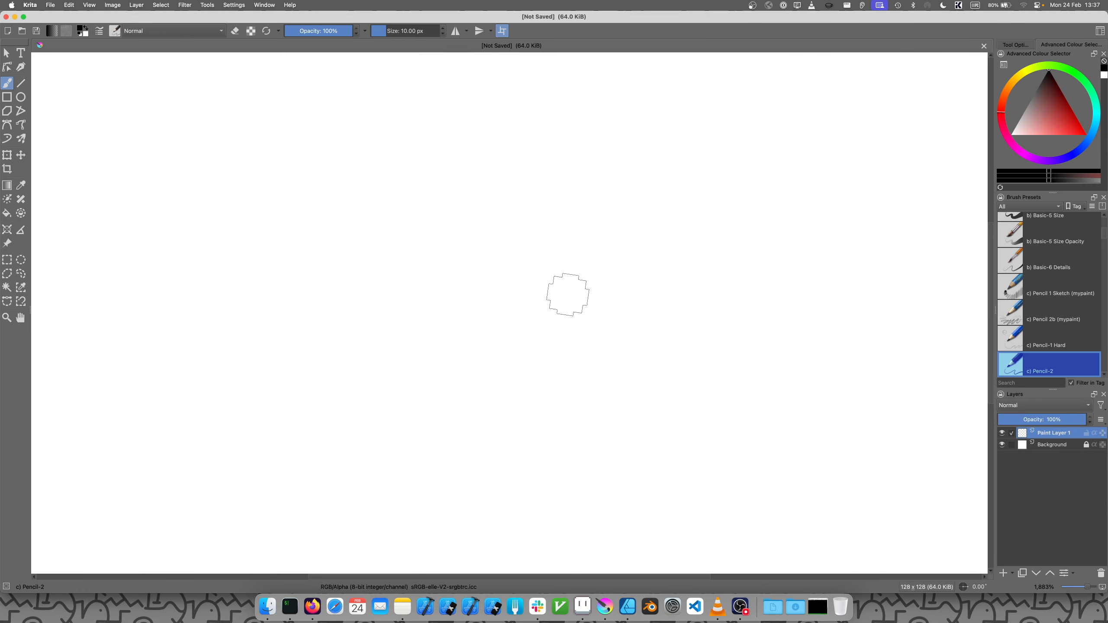
key("1")
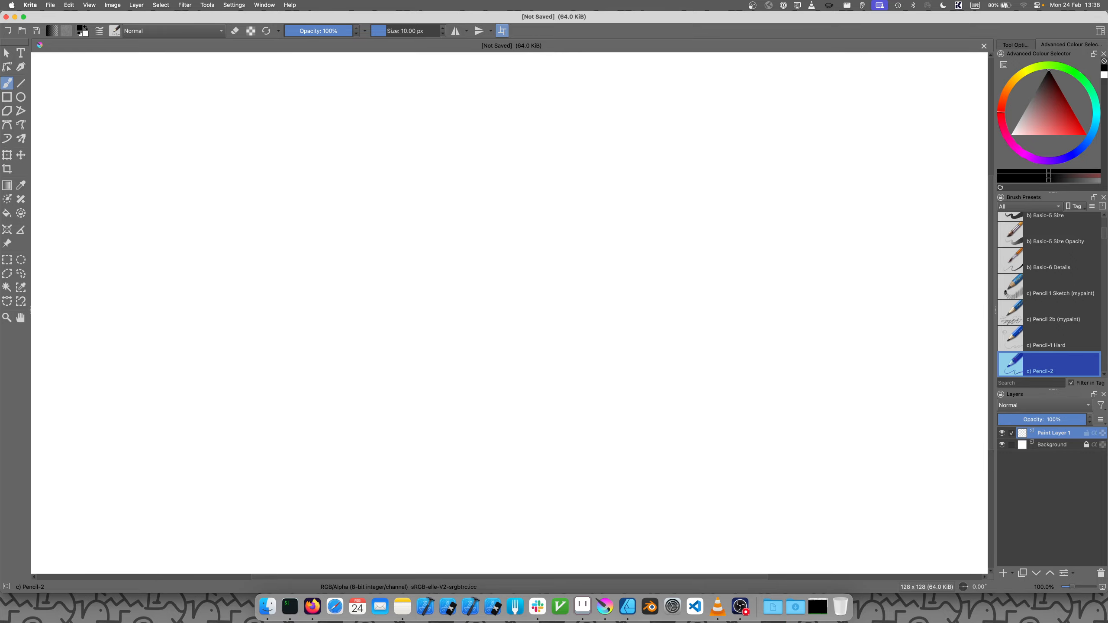
mouse_move(516, 267)
left_mouse_down()
mouse_move(500, 274)
mouse_move(512, 275)
mouse_move(487, 257)
left_mouse_up()
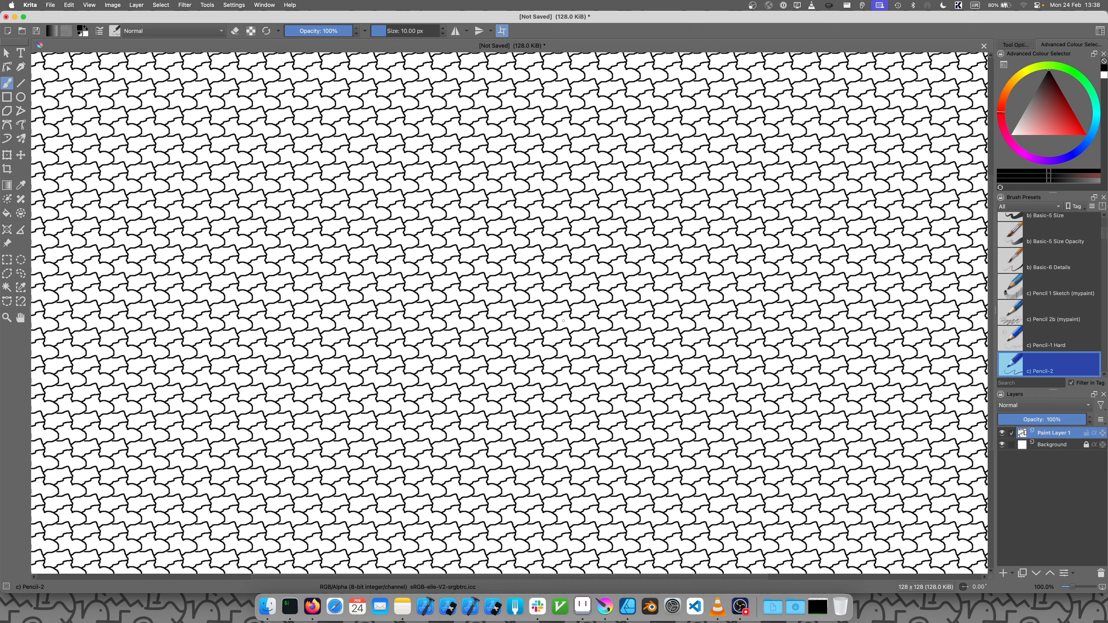
Add small black squiggles inside the two repeating outlined shapes of the pattern
scroll(563, 319, "up", 3)
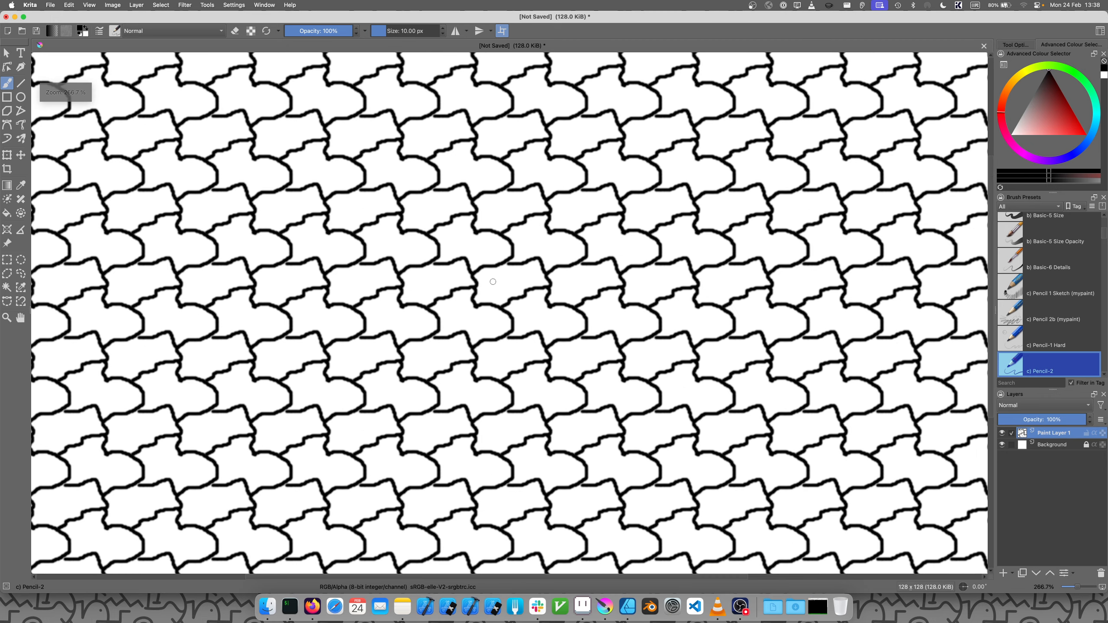
mouse_move(496, 275)
left_mouse_down()
mouse_move(492, 293)
mouse_move(532, 277)
left_mouse_up()
left_click(529, 236)
left_click_drag(528, 236, 555, 258)
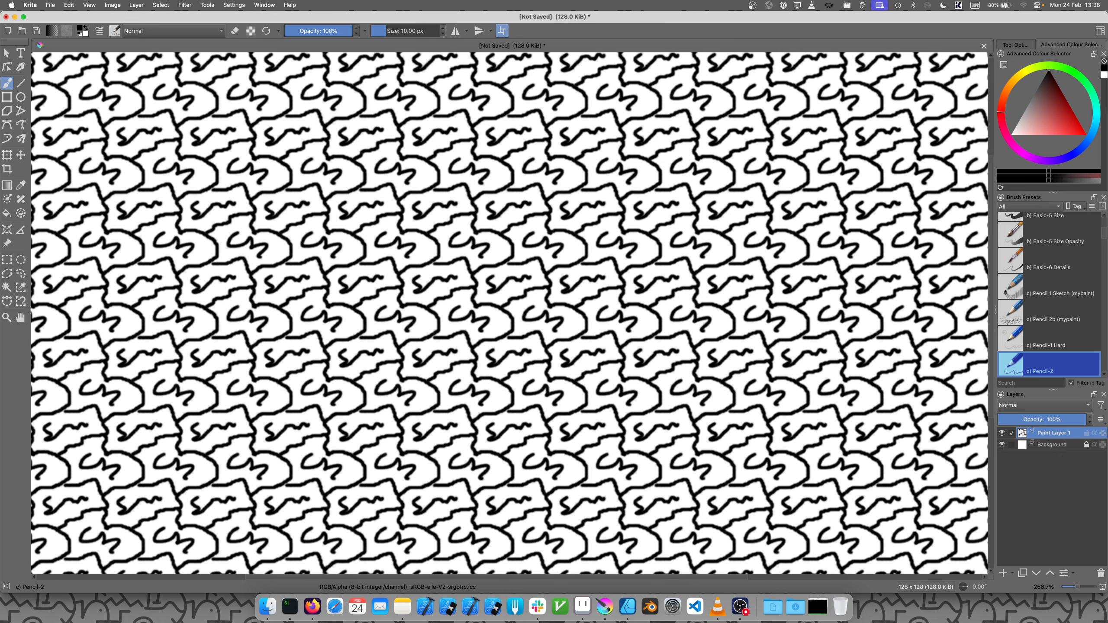
Switch to Affinity Designer and create a 384 × 384 px document at 72 DPI with pixel units
left_click(627, 606)
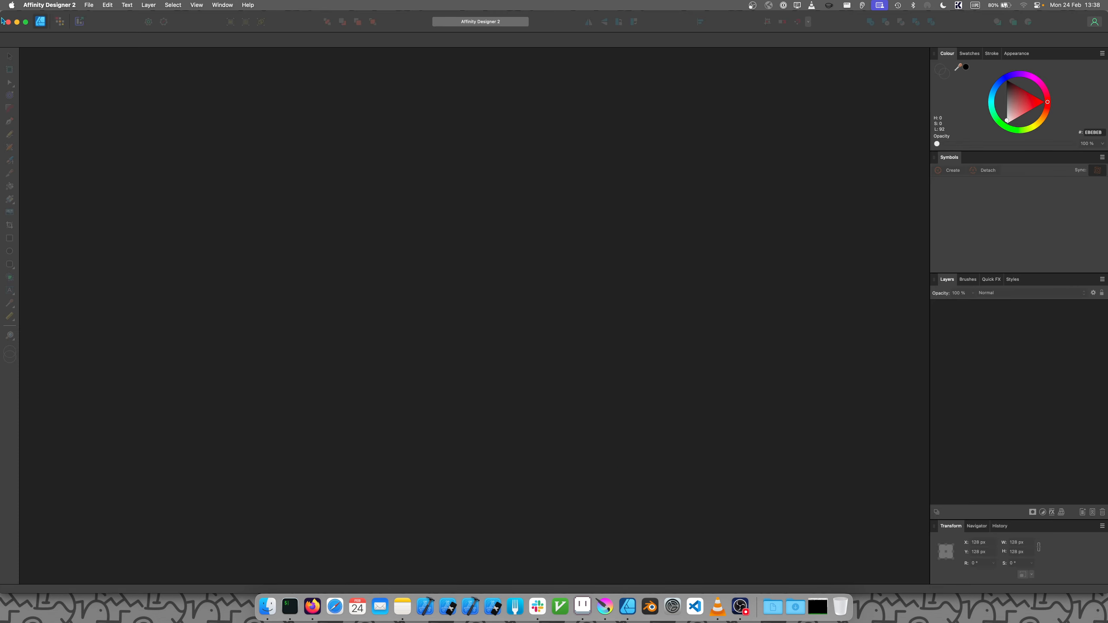
left_click(88, 5)
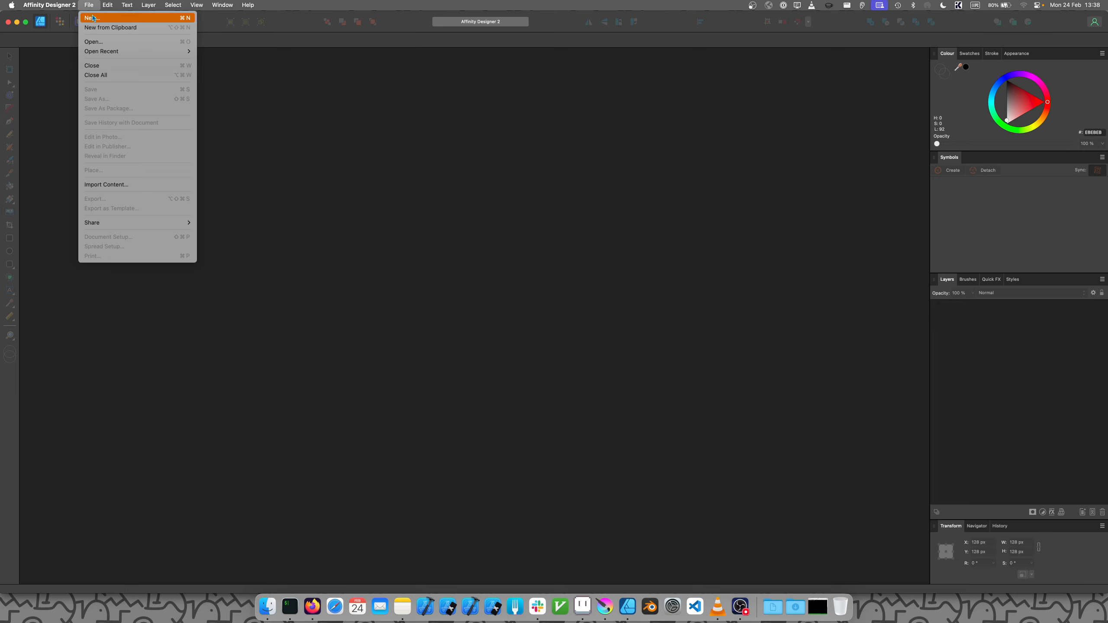
left_click(93, 17)
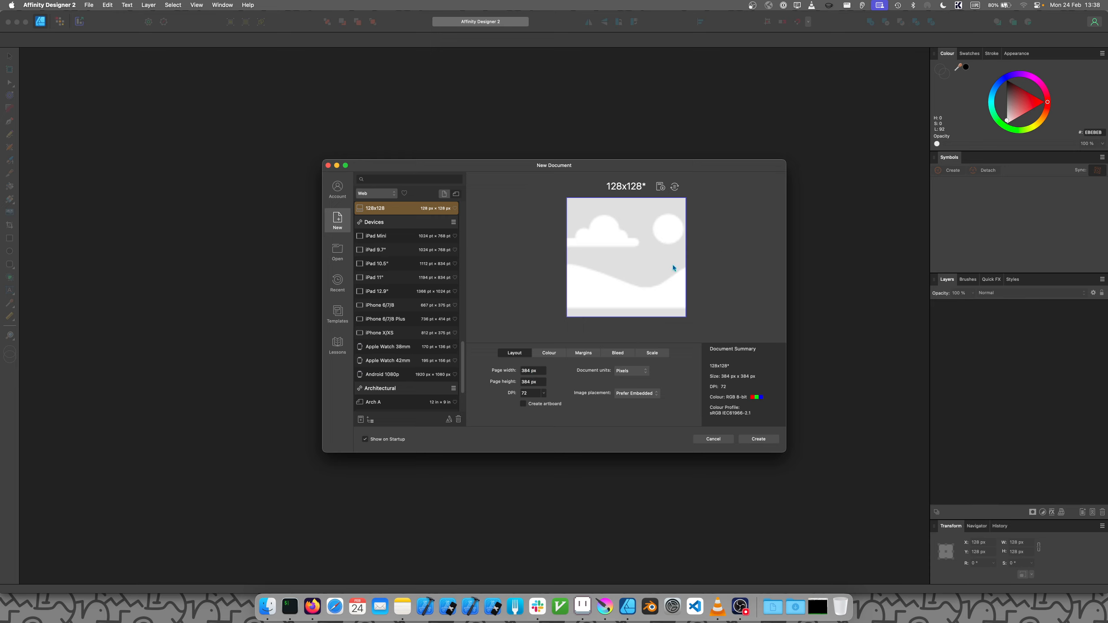
left_click(758, 439)
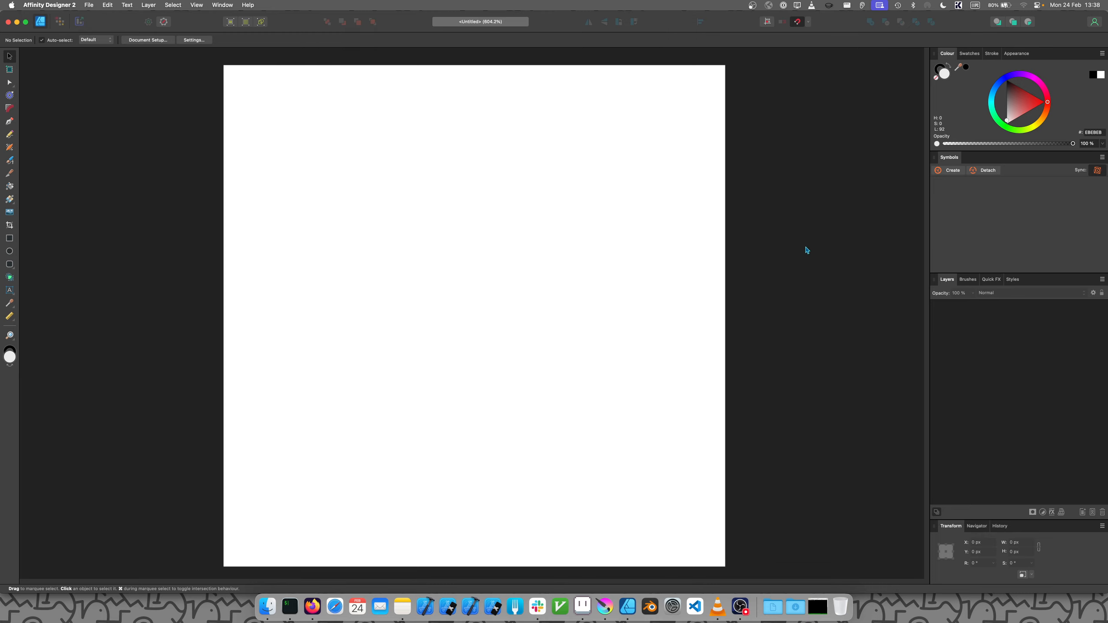
Undock the Symbols panel beside the page and draw a square about 124 px wide near the page centre
left_click_drag(950, 161, 812, 87)
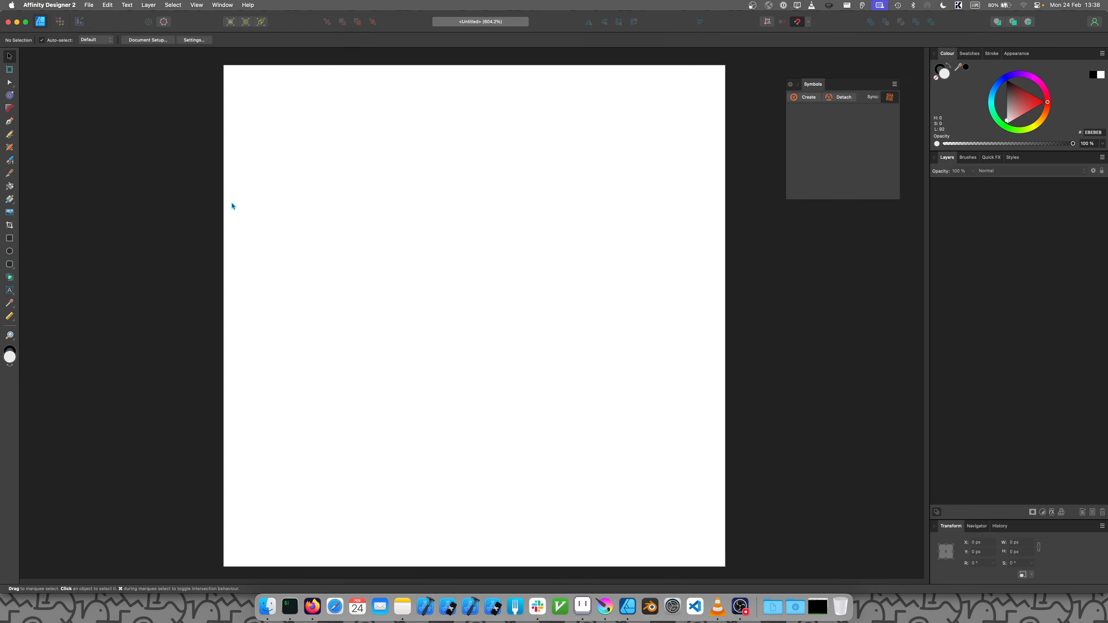
left_click(9, 239)
left_click_drag(421, 235, 583, 395)
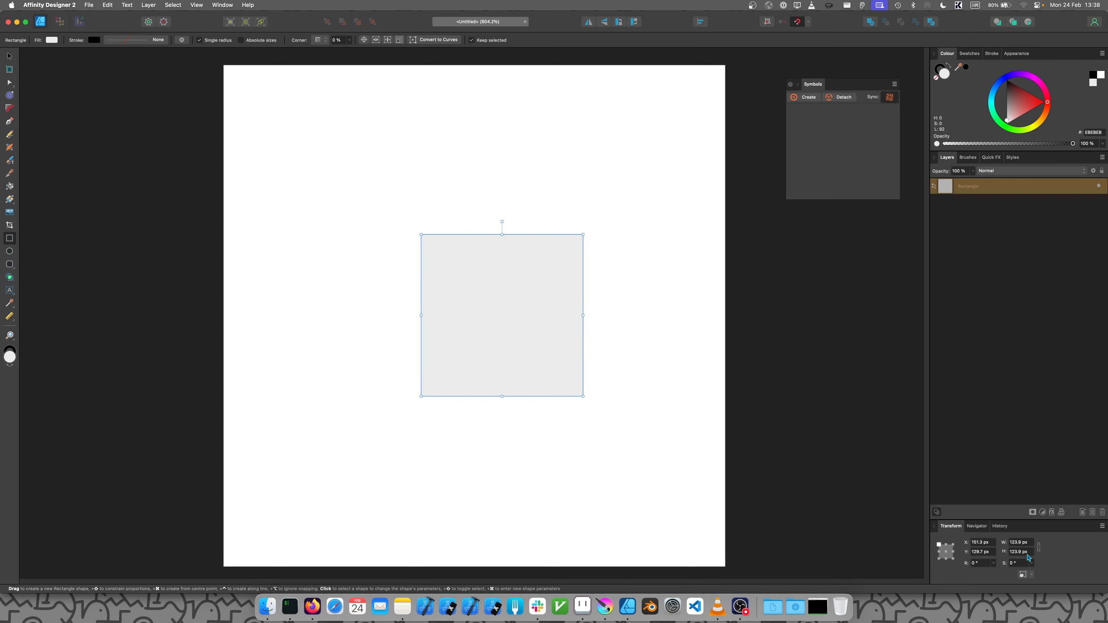
Set the square's width and height to 128 px and its X and Y position to 128 px
scroll(1031, 546, "up", 10)
scroll(1030, 546, "down", 5)
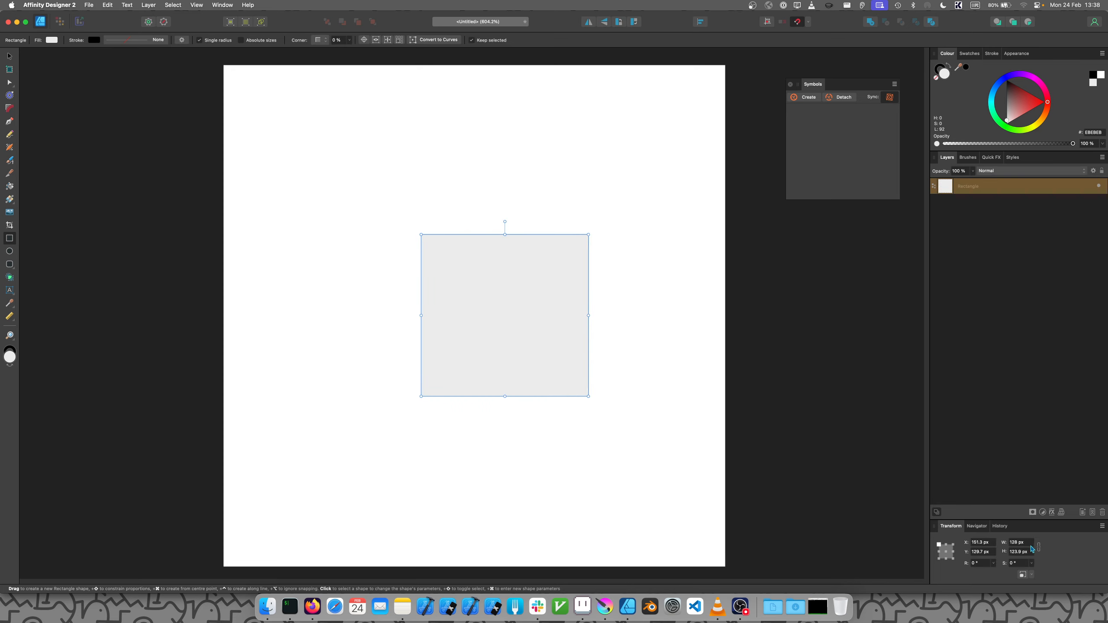
scroll(1029, 552, "up", 5)
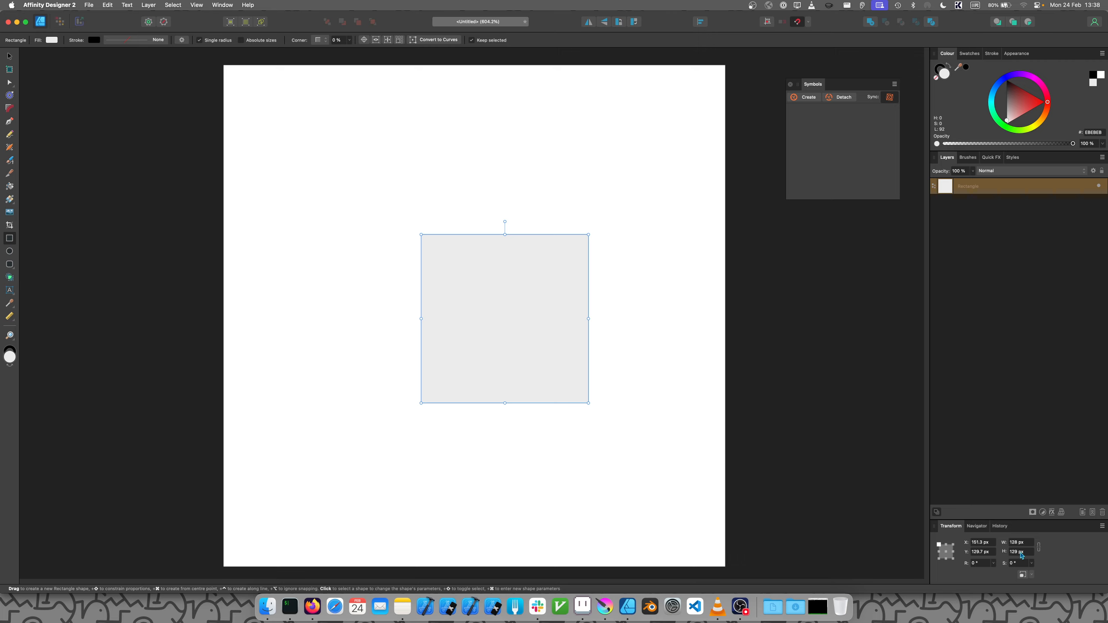
scroll(1021, 555, "down", 1)
scroll(982, 546, "down", 14)
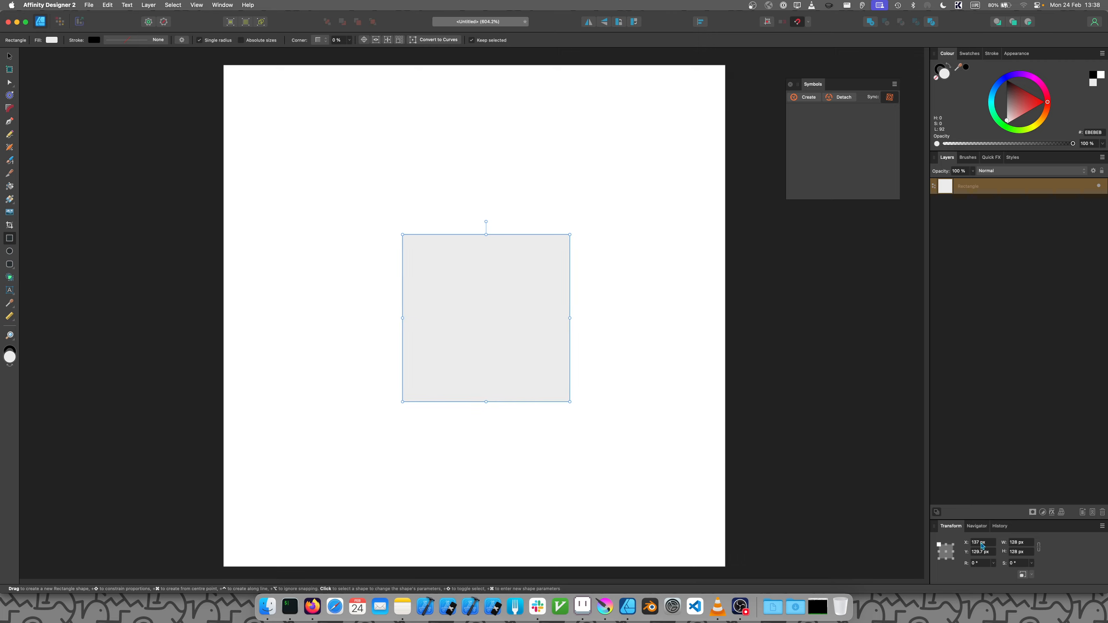
scroll(982, 545, "down", 9)
scroll(984, 554, "down", 4)
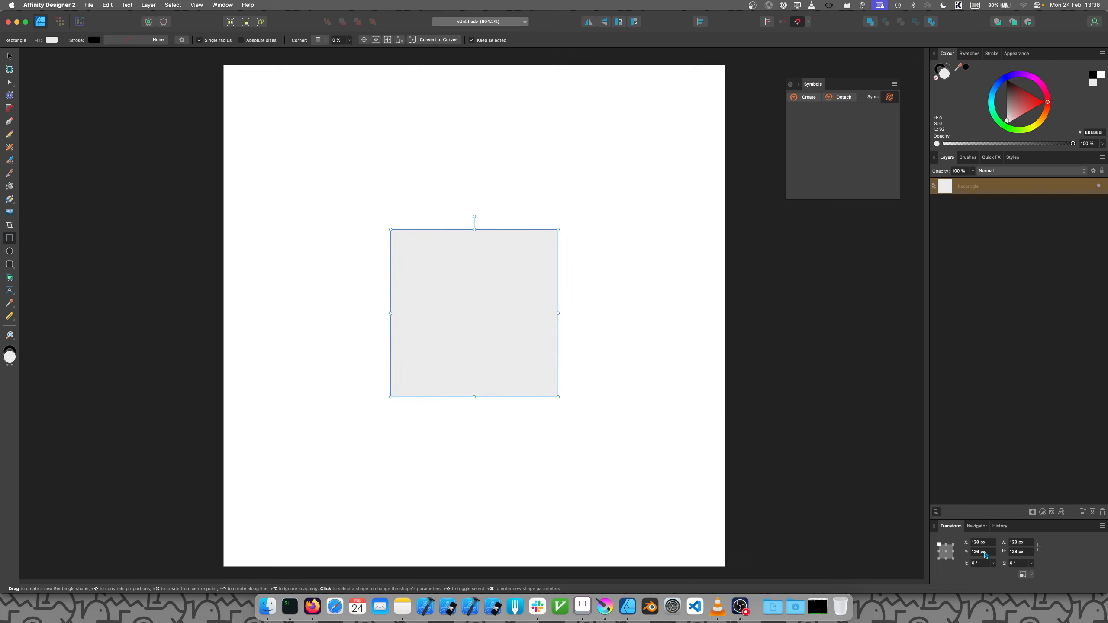
scroll(985, 554, "up", 2)
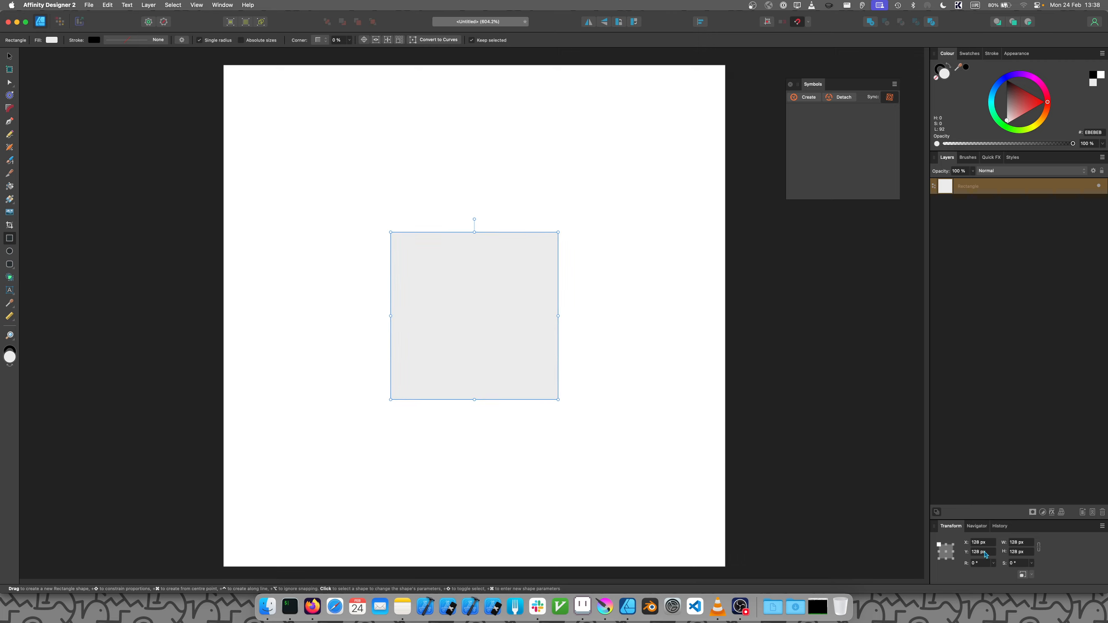
Create a symbol from the square and duplicate it around the original to fill the page as a 3 × 3 grid
left_click(810, 98)
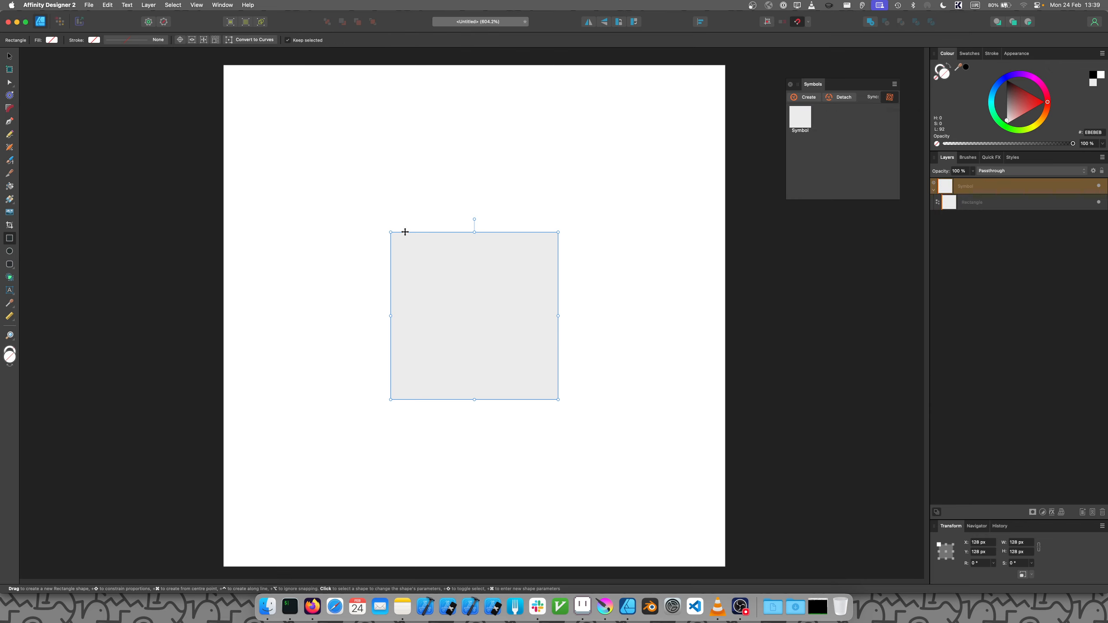
left_click(12, 57)
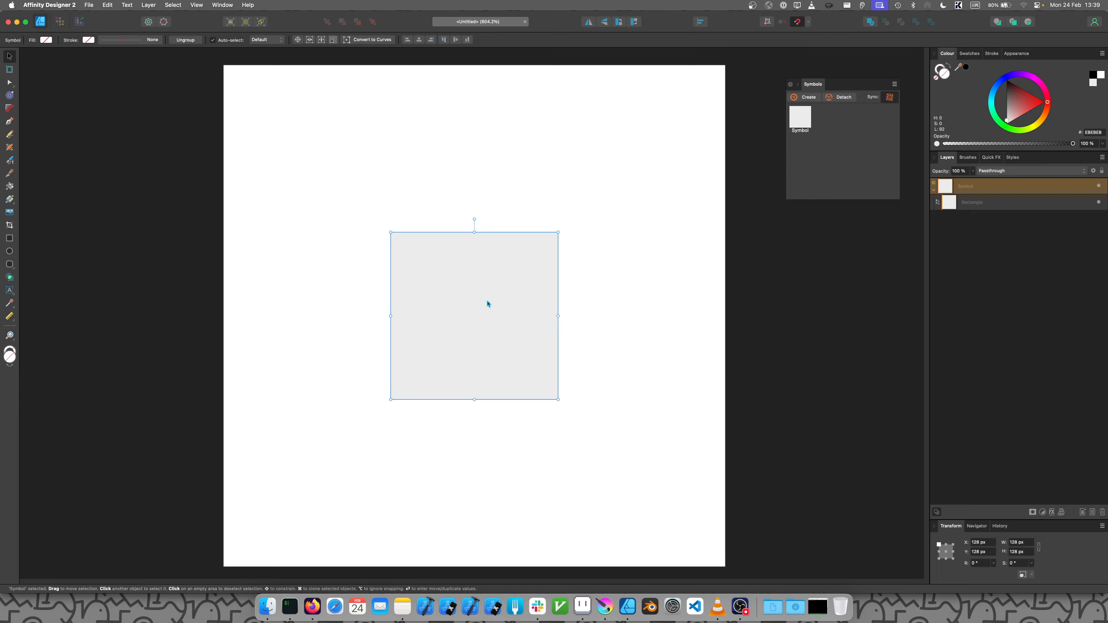
left_click_drag(487, 302, 317, 139)
mouse_move(351, 207)
left_mouse_down()
mouse_move(671, 221)
mouse_move(645, 203)
mouse_move(321, 403)
mouse_move(319, 376)
mouse_move(500, 427)
mouse_move(668, 371)
mouse_move(647, 360)
mouse_move(419, 563)
mouse_move(332, 518)
left_mouse_up()
mouse_move(325, 503)
left_mouse_down()
mouse_move(547, 573)
mouse_move(490, 499)
left_mouse_up()
mouse_move(488, 498)
left_mouse_down()
mouse_move(725, 537)
mouse_move(656, 499)
left_mouse_up()
Inside the centre symbol, draw a winding pencil curve and a short sloping line that crosses the tile's right edge
left_click(517, 326)
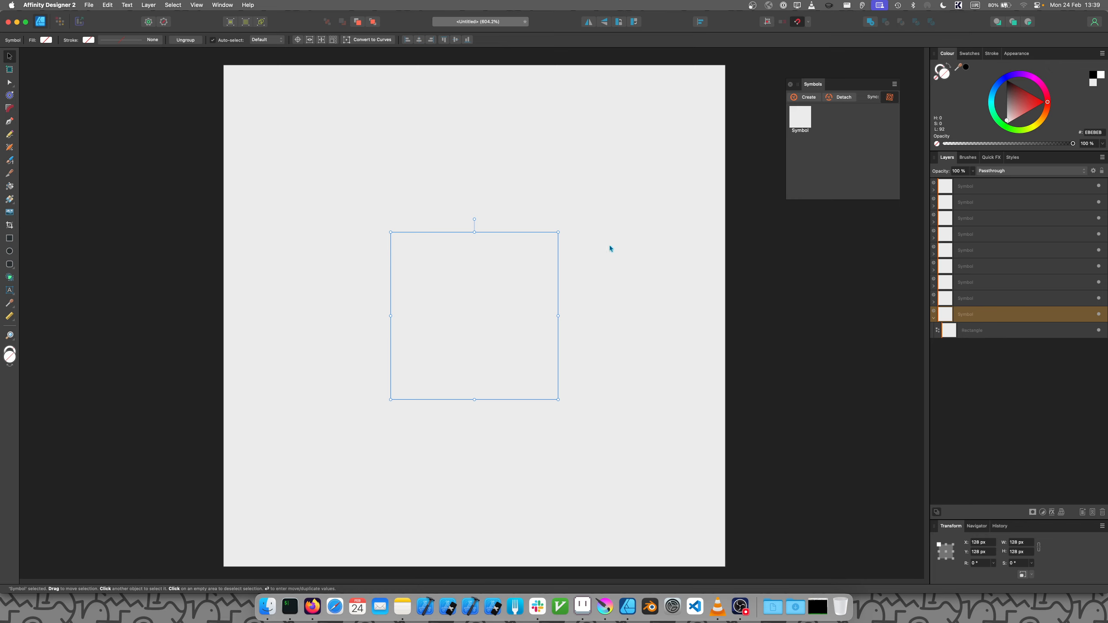
left_click(976, 330)
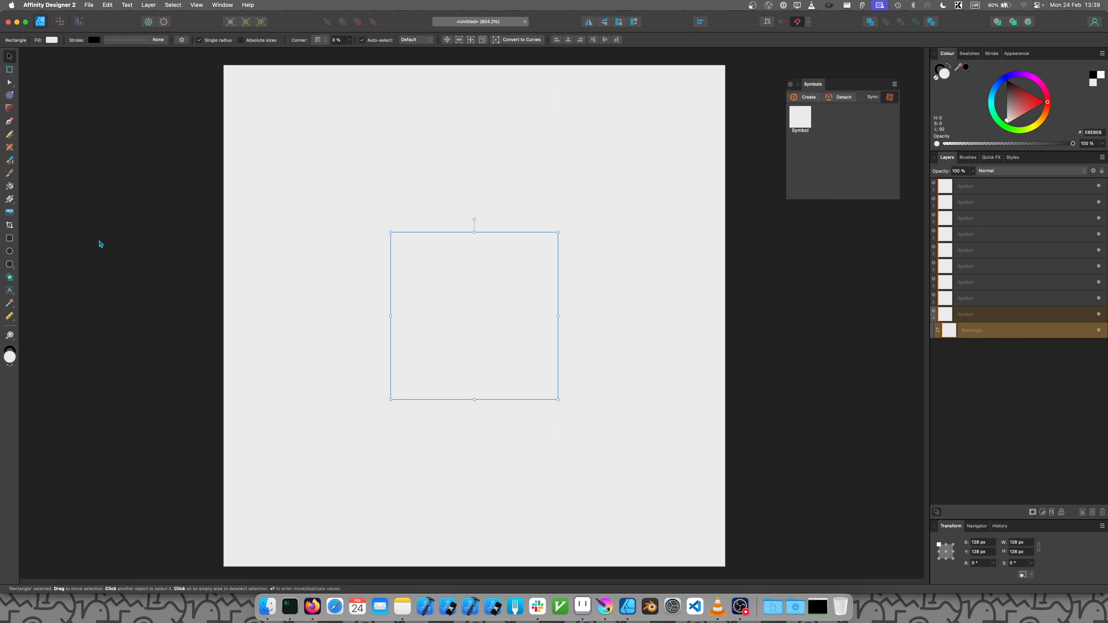
left_click(9, 134)
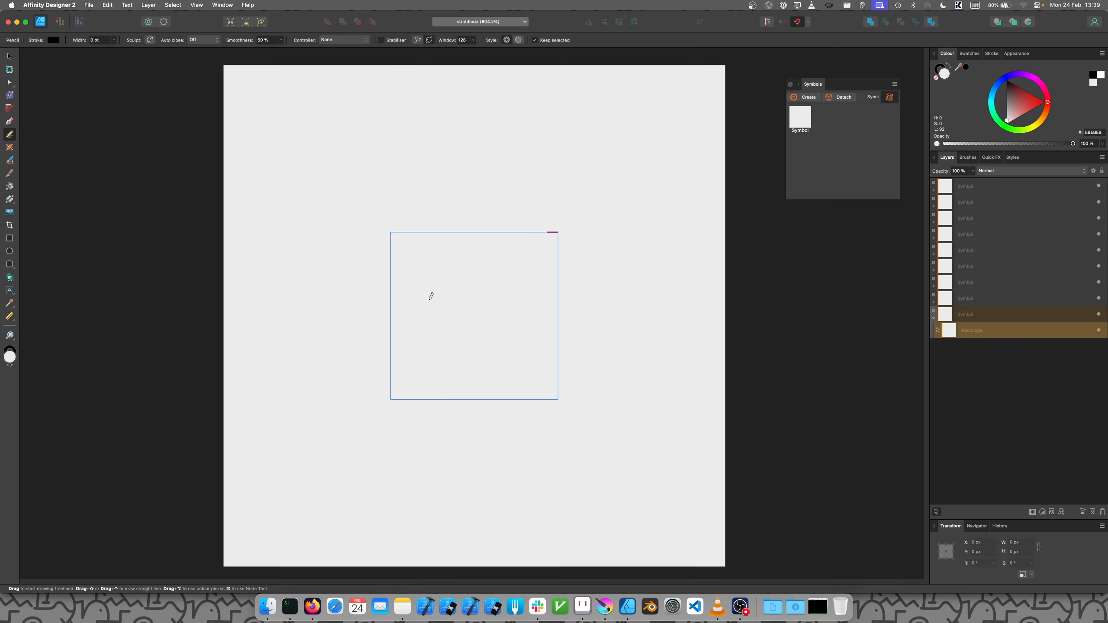
mouse_move(430, 299)
left_mouse_down()
mouse_move(464, 285)
mouse_move(469, 302)
mouse_move(432, 344)
mouse_move(451, 361)
mouse_move(509, 348)
mouse_move(523, 367)
left_mouse_up()
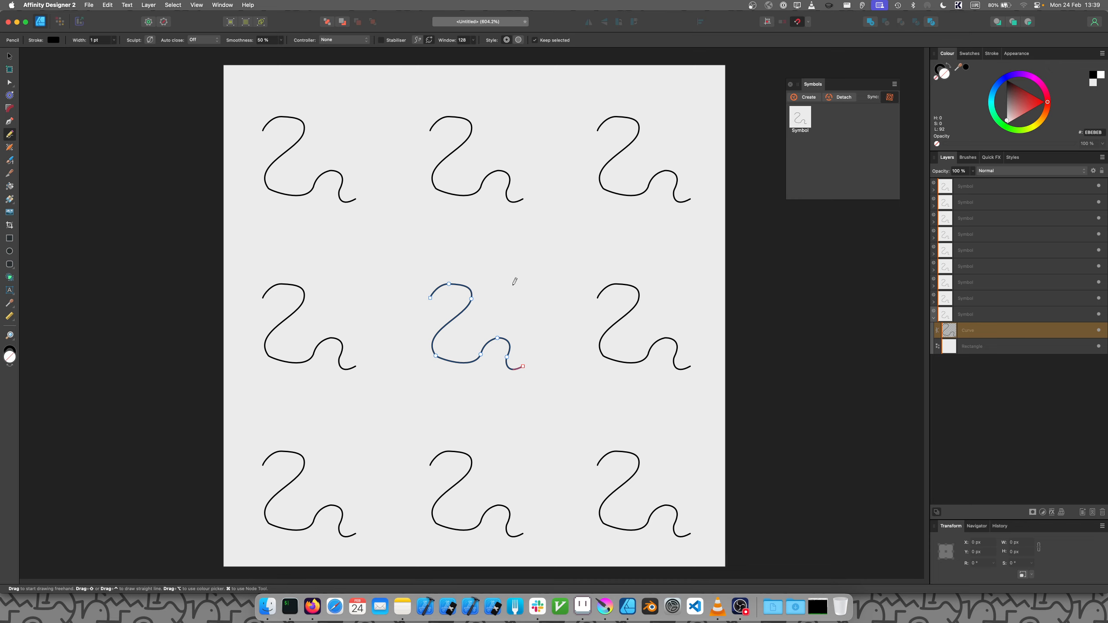
left_click_drag(513, 284, 586, 316)
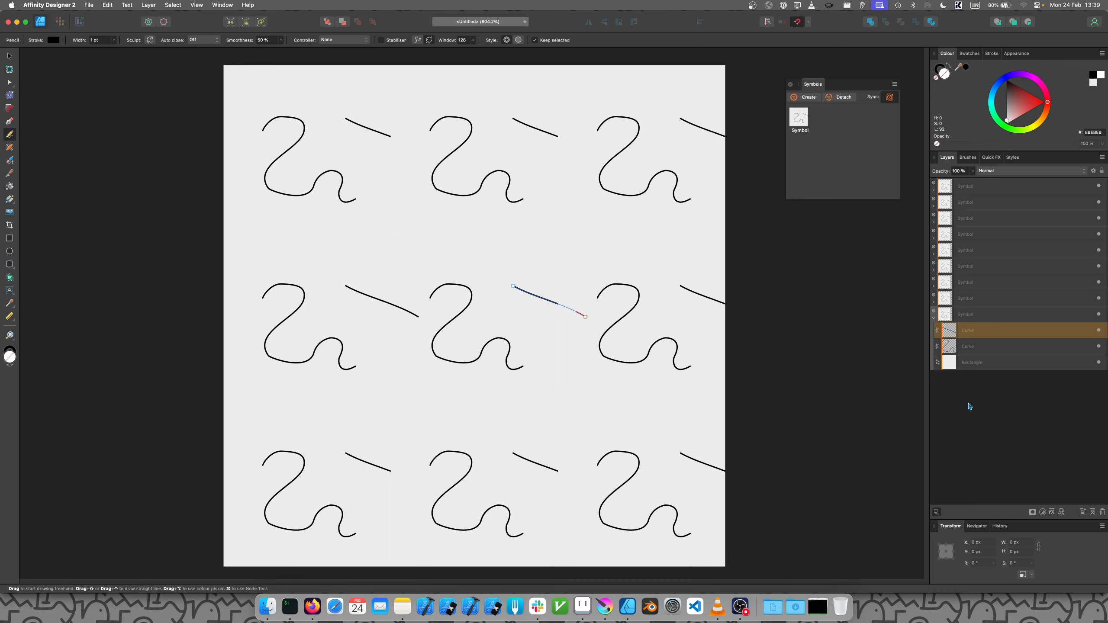
Hide the rectangle inside the centre symbol and draw a long wavy pencil curve that extends past the tile's edges
left_click(966, 368)
right_click(975, 365)
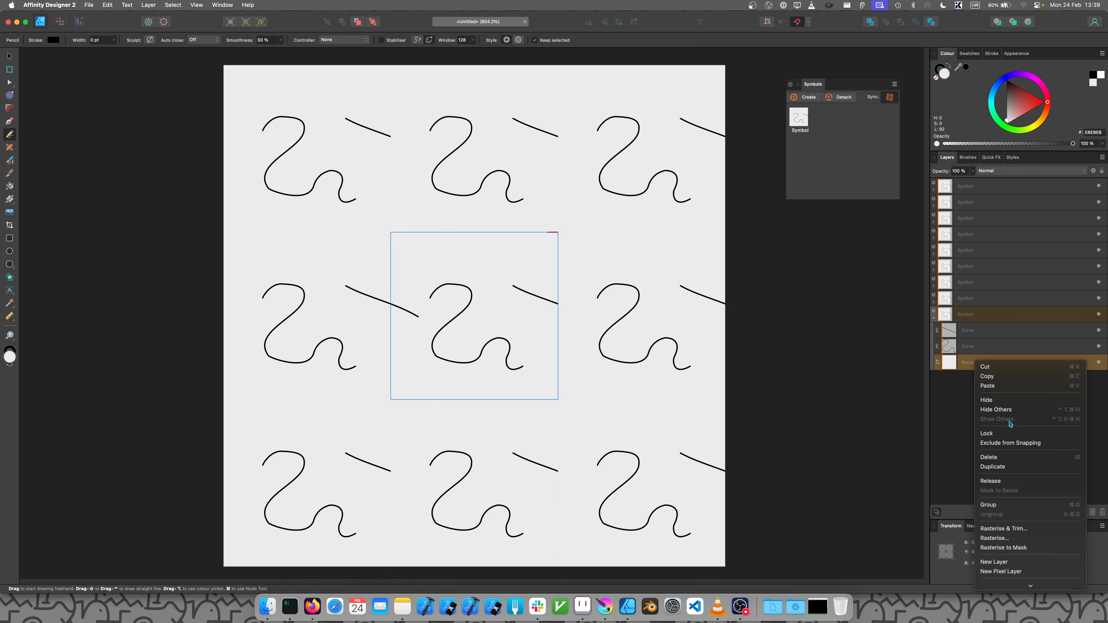
left_click(1003, 401)
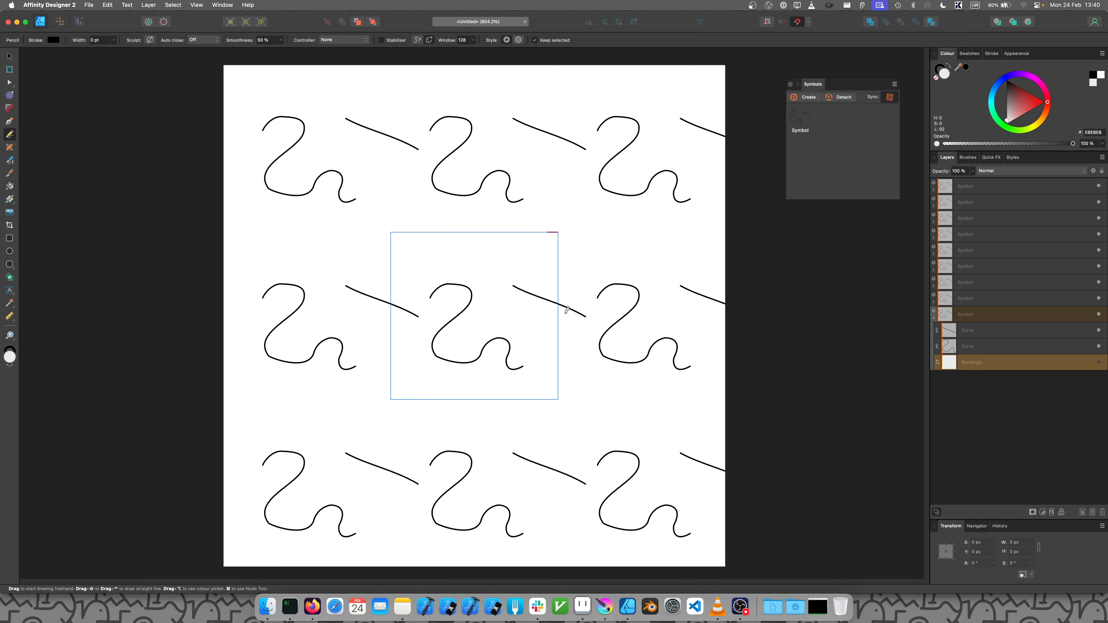
mouse_move(445, 250)
left_mouse_down()
mouse_move(429, 216)
mouse_move(402, 213)
mouse_move(392, 226)
mouse_move(407, 247)
mouse_move(385, 278)
mouse_move(423, 309)
mouse_move(362, 413)
left_mouse_up()
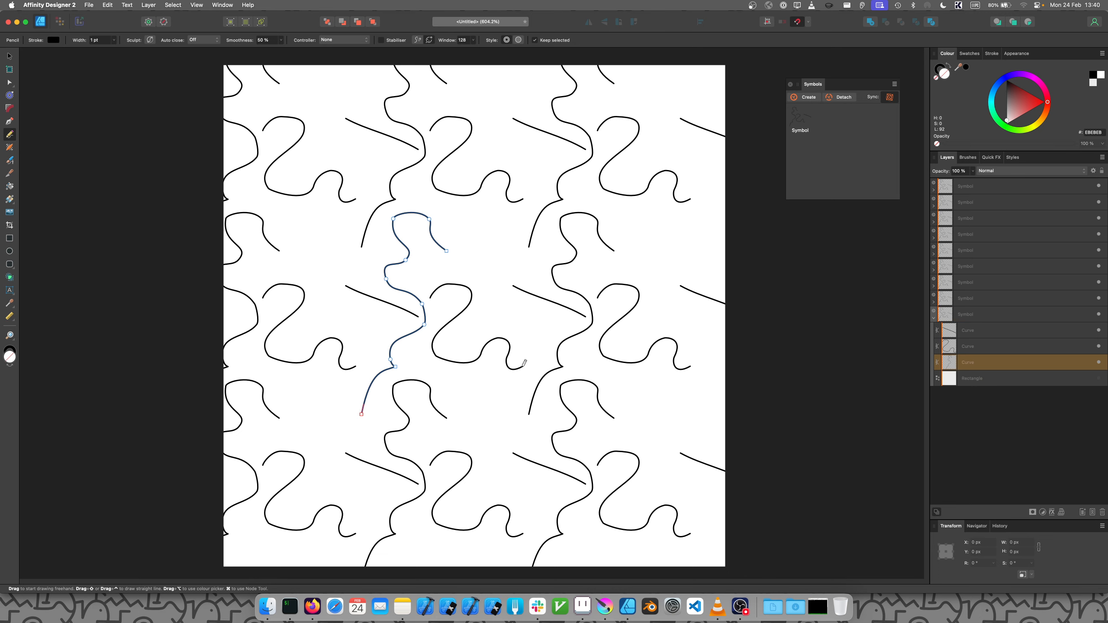
Inside the centre symbol, draw pencil curves extending the open ends of the existing lines, finishing with a long looping curve across the tile
left_click_drag(524, 367, 546, 374)
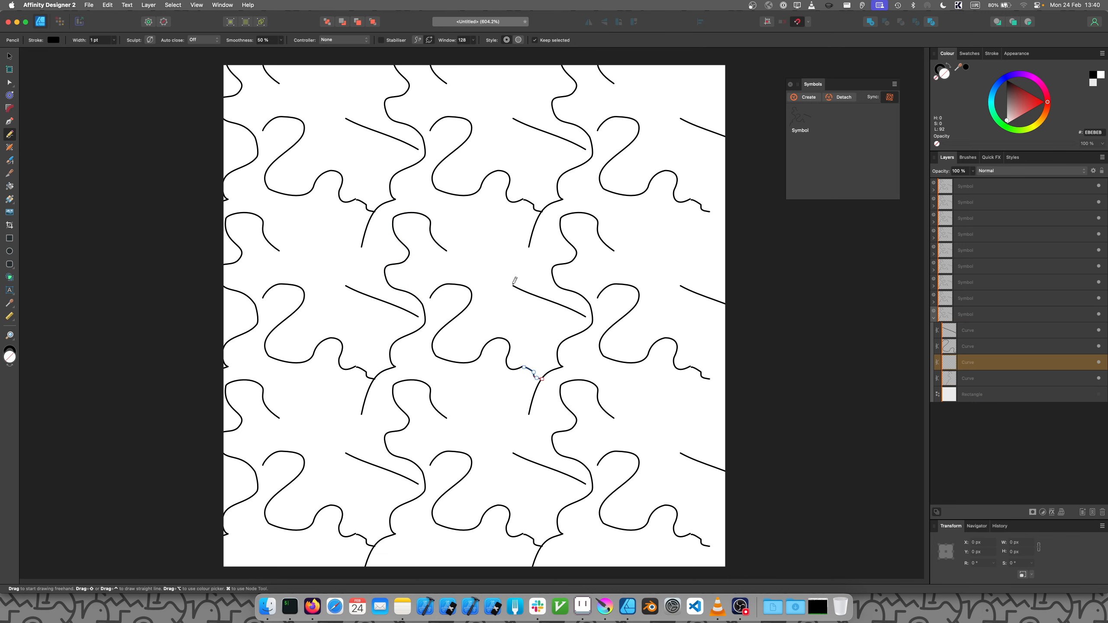
mouse_move(515, 289)
left_mouse_down()
mouse_move(511, 264)
mouse_move(530, 243)
left_mouse_up()
mouse_move(446, 251)
left_mouse_down()
mouse_move(474, 238)
mouse_move(460, 192)
mouse_move(487, 133)
mouse_move(528, 199)
mouse_move(408, 293)
mouse_move(541, 314)
mouse_move(495, 303)
left_mouse_up()
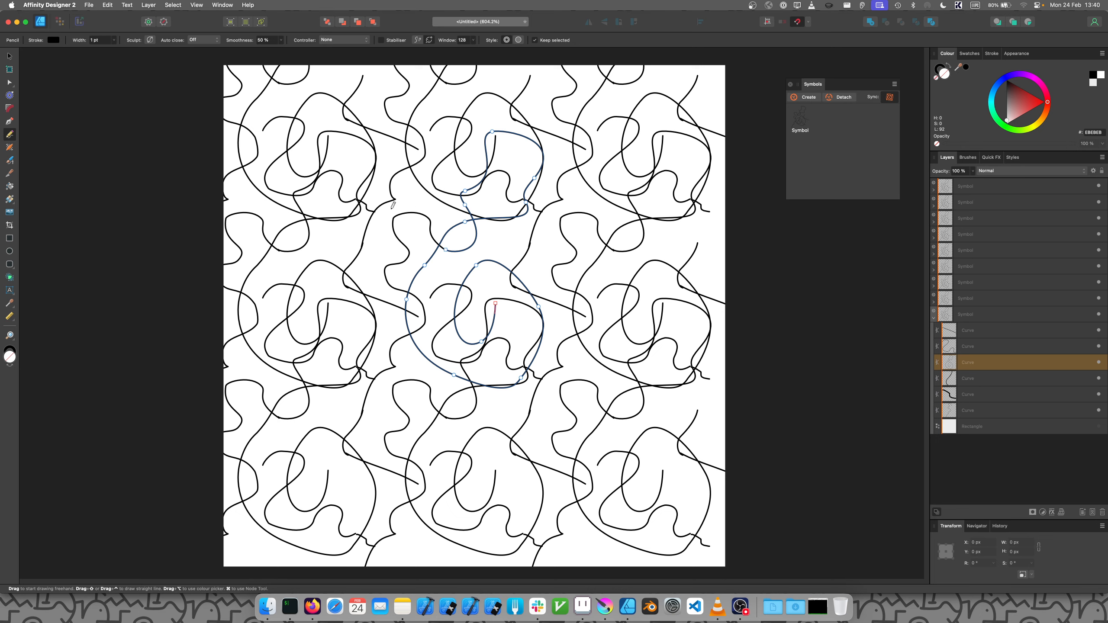
In the Export Persona, create a slice over the centre tile and set its width and height to 128 px
left_click(78, 22)
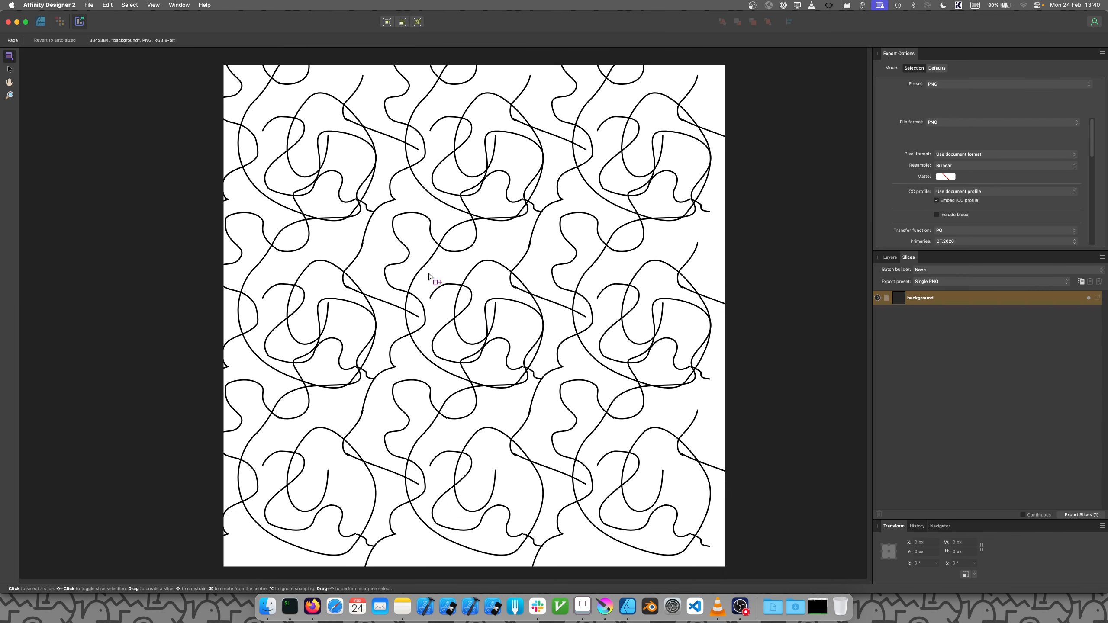
left_click_drag(422, 257, 567, 406)
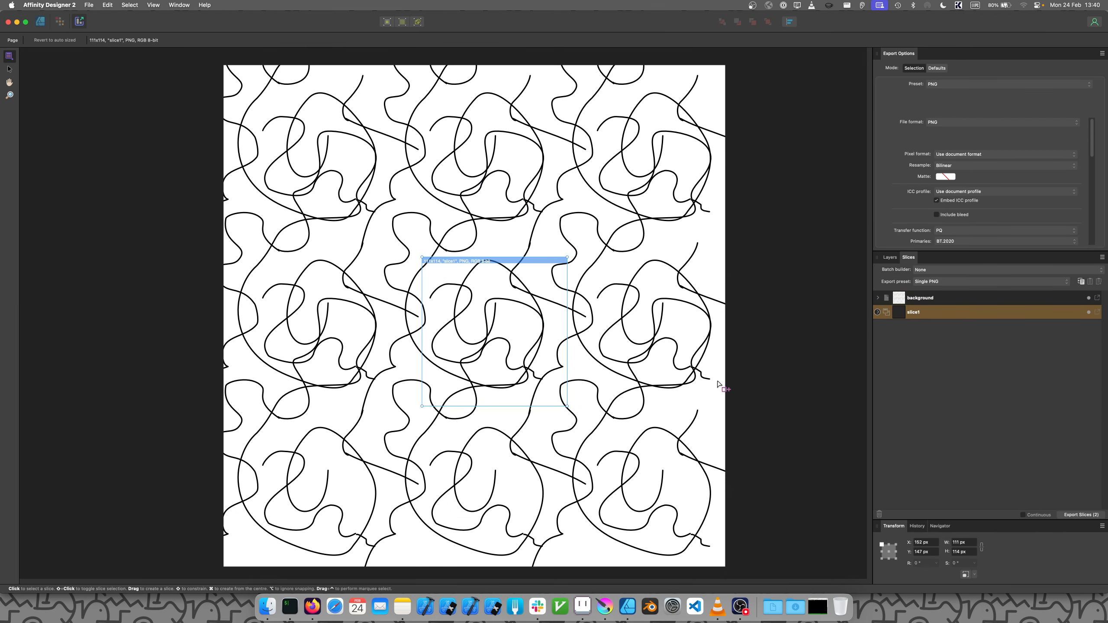
scroll(975, 546, "up", 17)
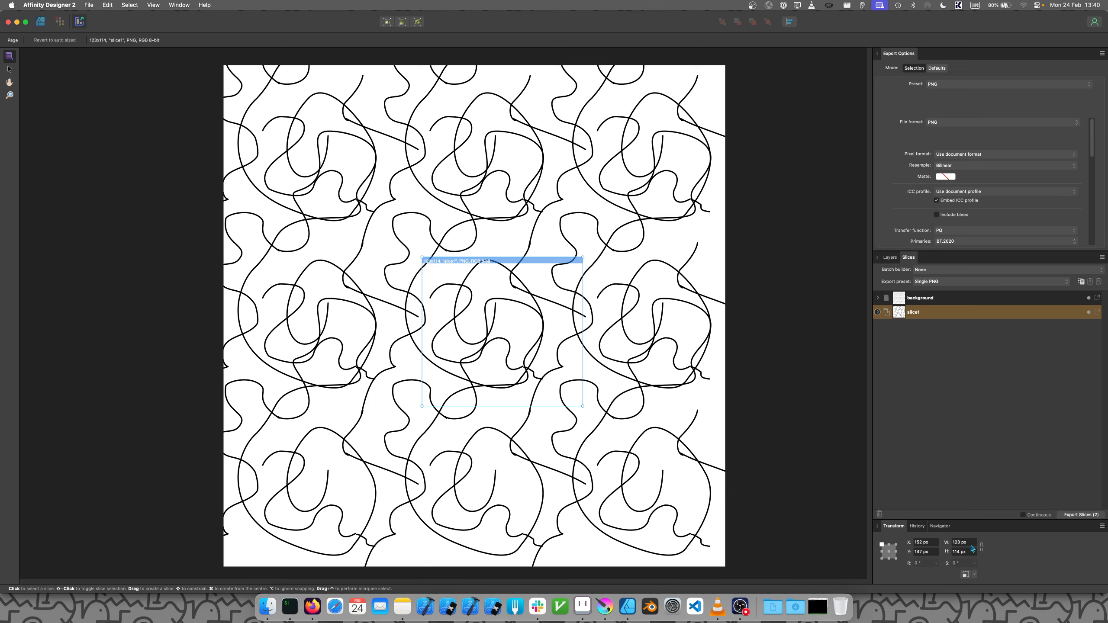
scroll(972, 554, "up", 15)
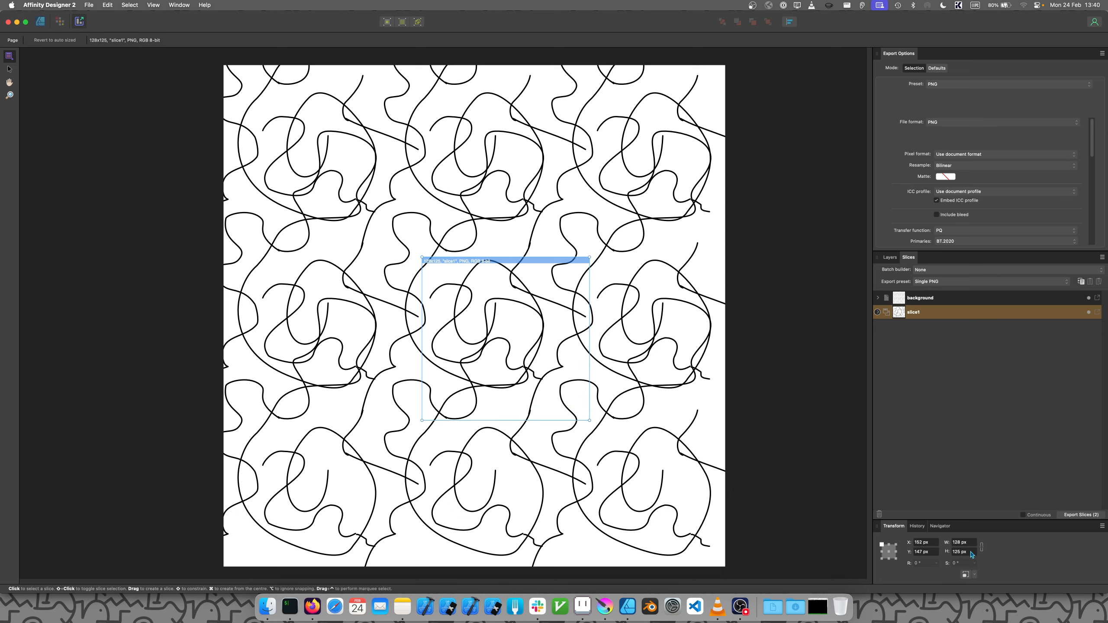
scroll(972, 554, "down", 1)
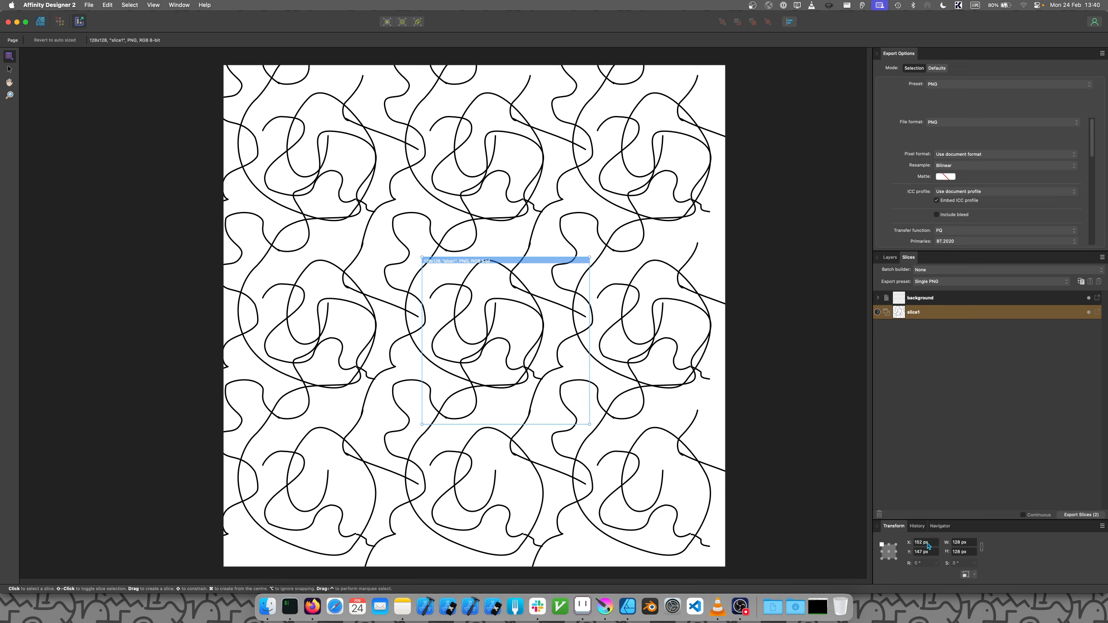
Set the new slice's X and Y position to 128 px so it matches the centre tile
scroll(927, 545, "down", 20)
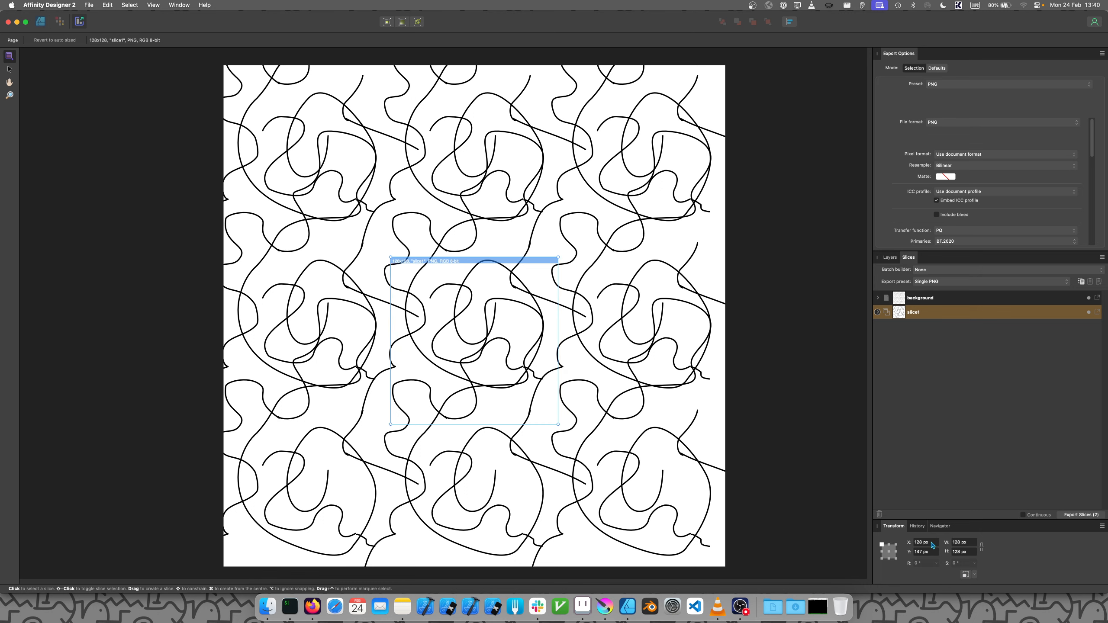
scroll(932, 553, "down", 14)
scroll(933, 555, "down", 2)
scroll(932, 555, "up", 3)
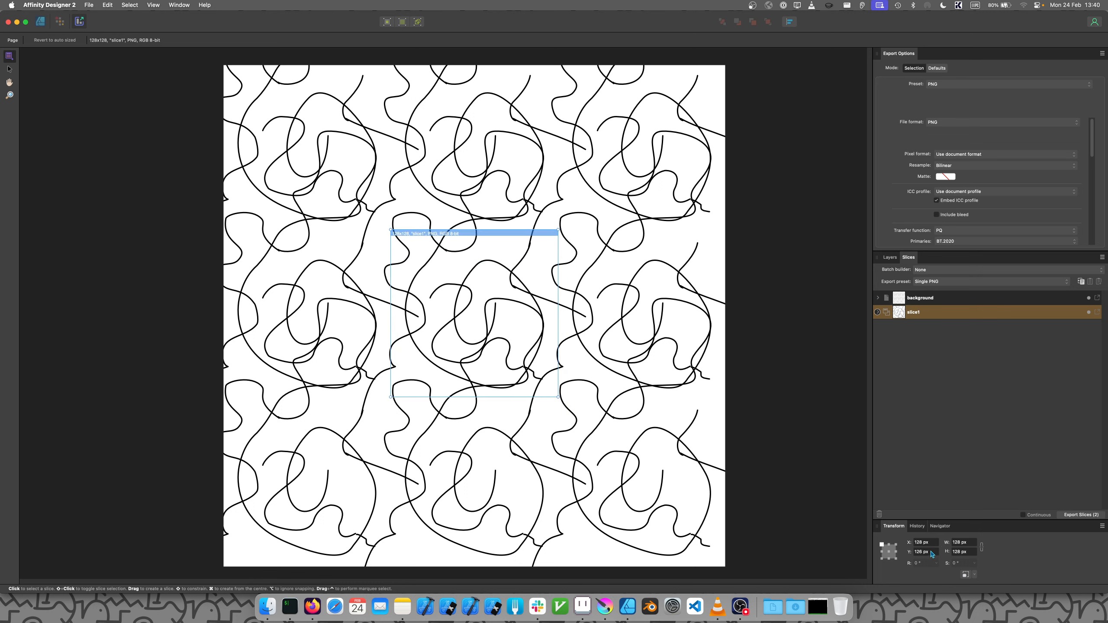